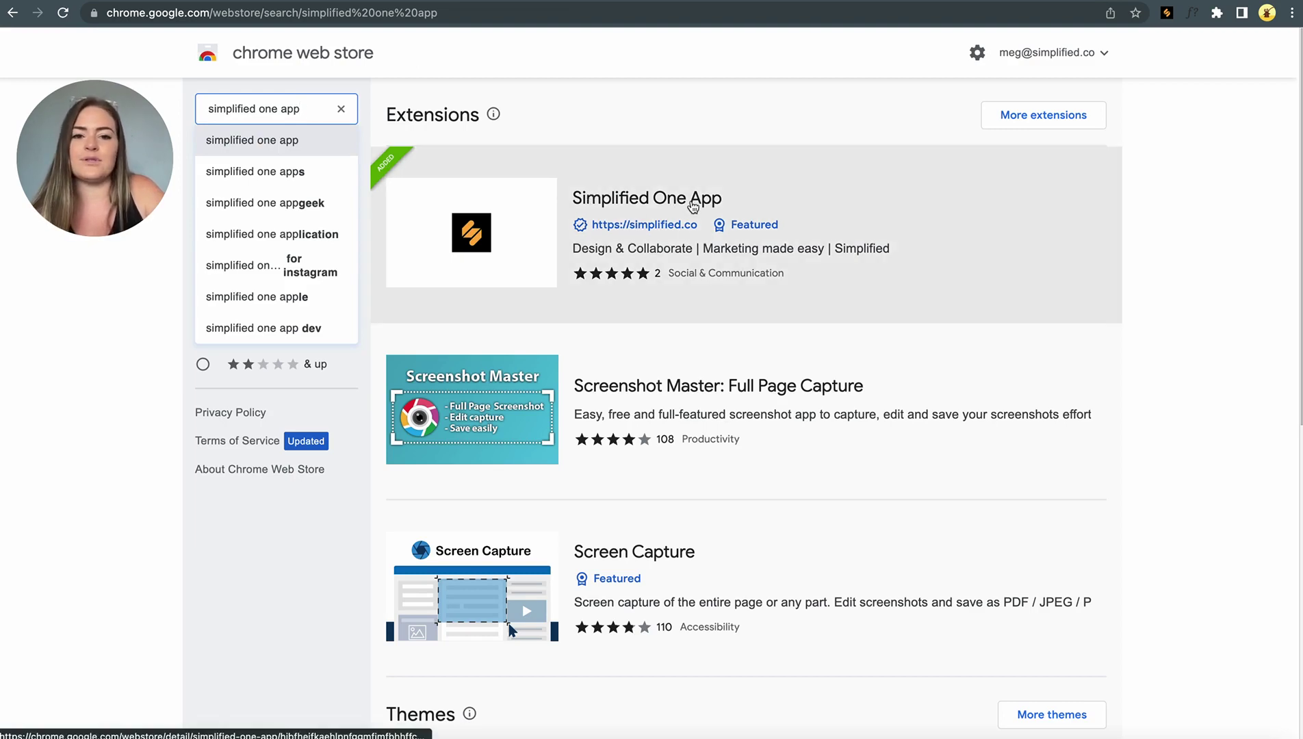
# - Open the Simplified One App result in the Chrome Web Store search results
pyautogui.click(692, 207)
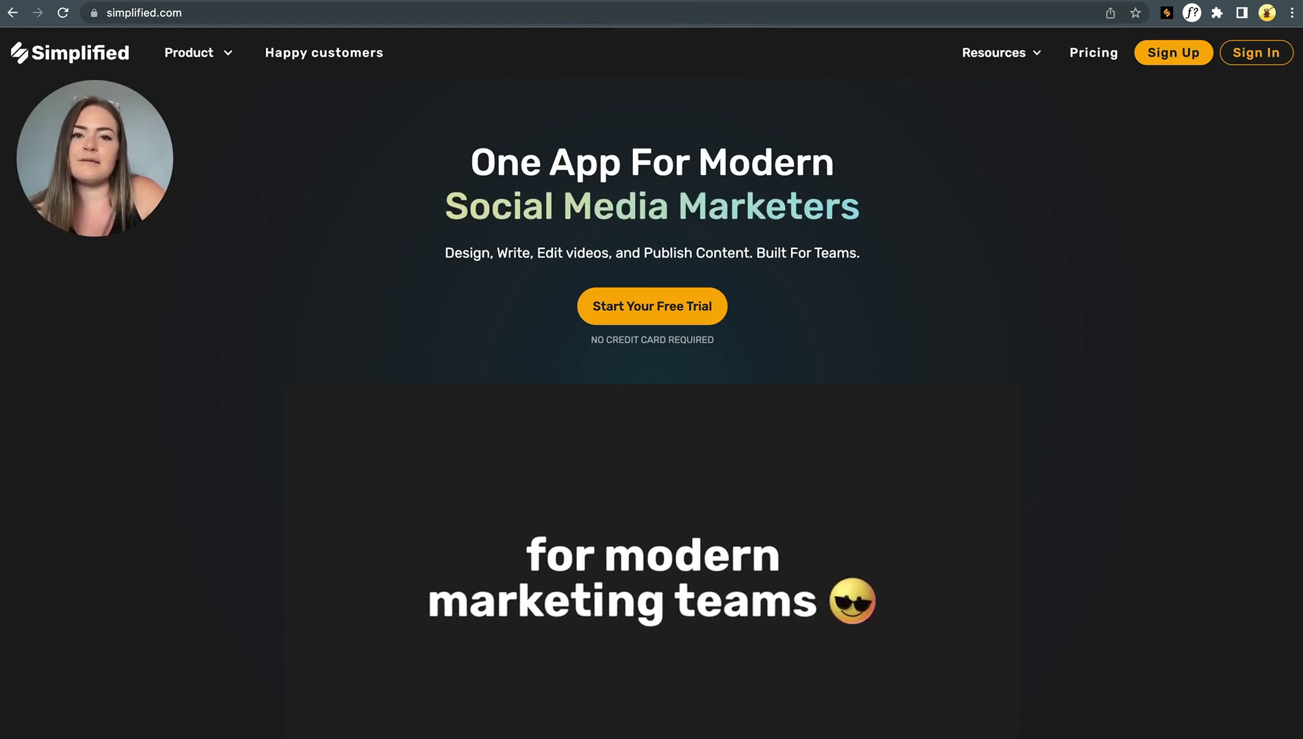
pyautogui.moveTo(1000, 52)
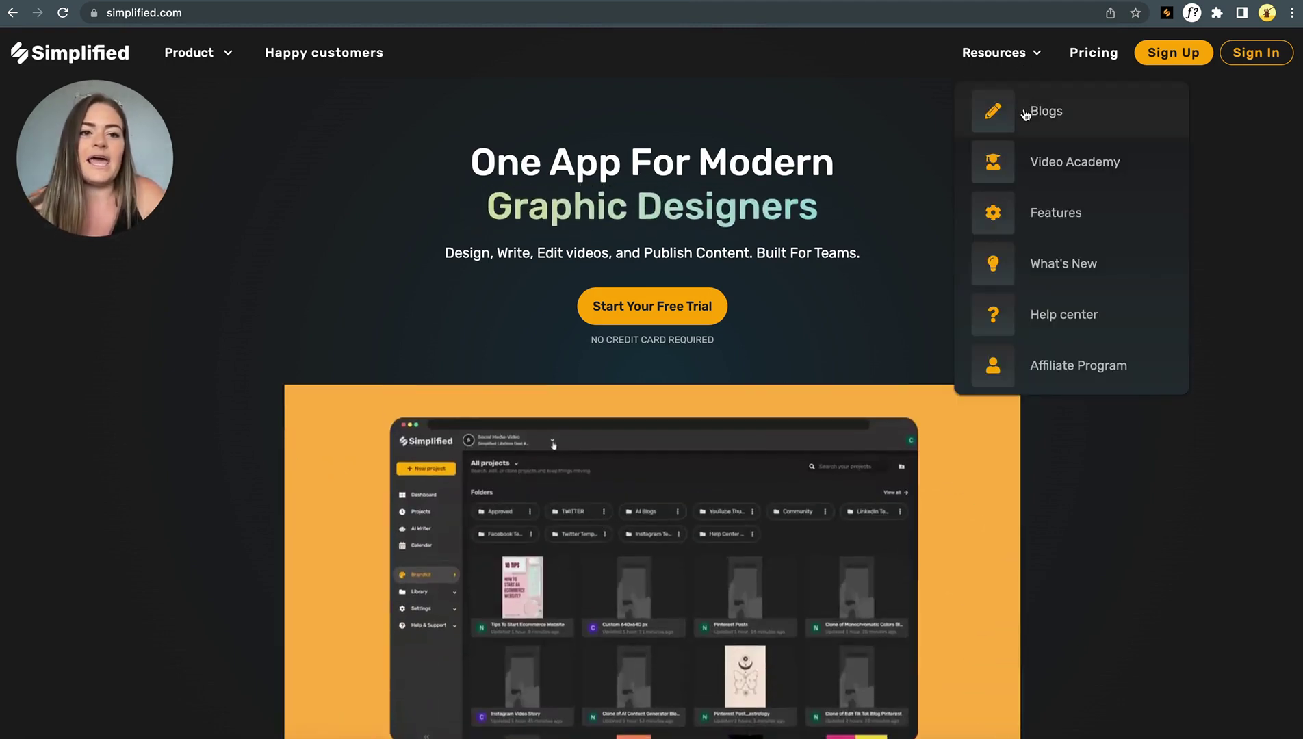
# - Go to the Simplified blog from the Resources menu
pyautogui.click(1025, 113)
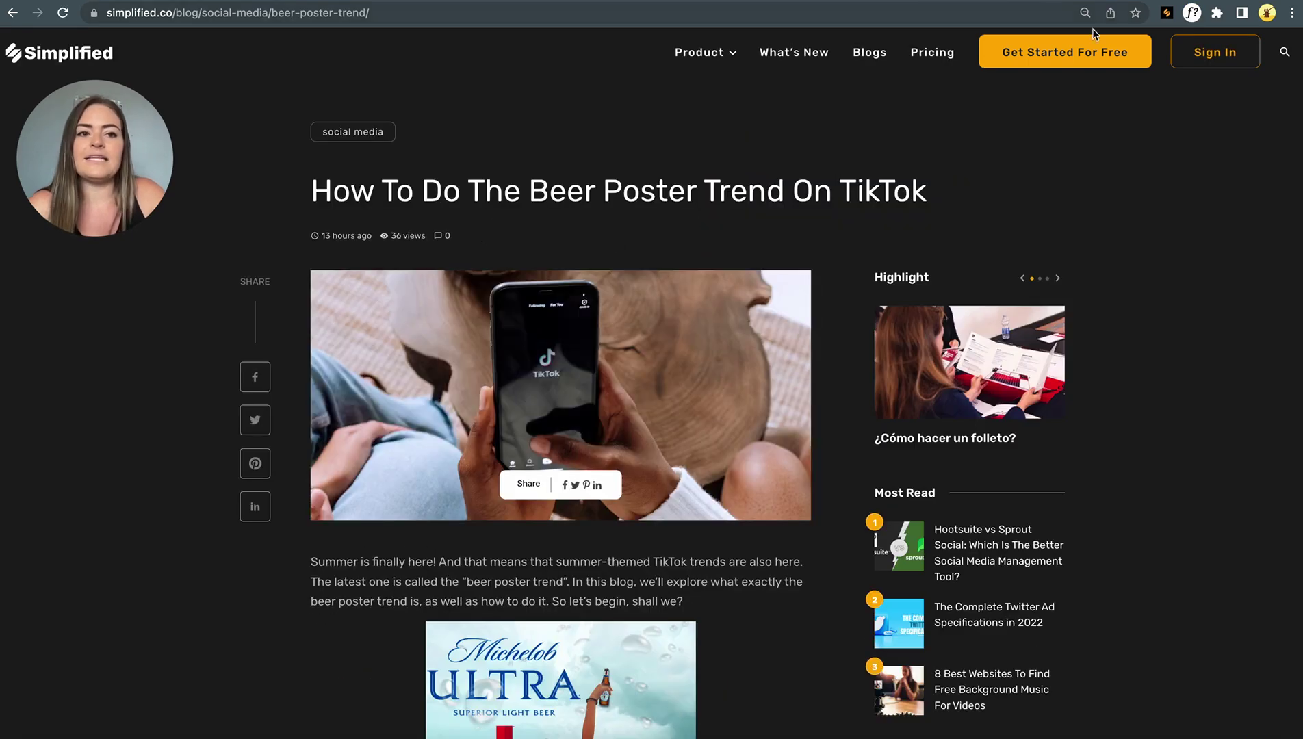
# - Launch the Simplified extension to draft a post sharing the beer poster trend article
pyautogui.click(1169, 14)
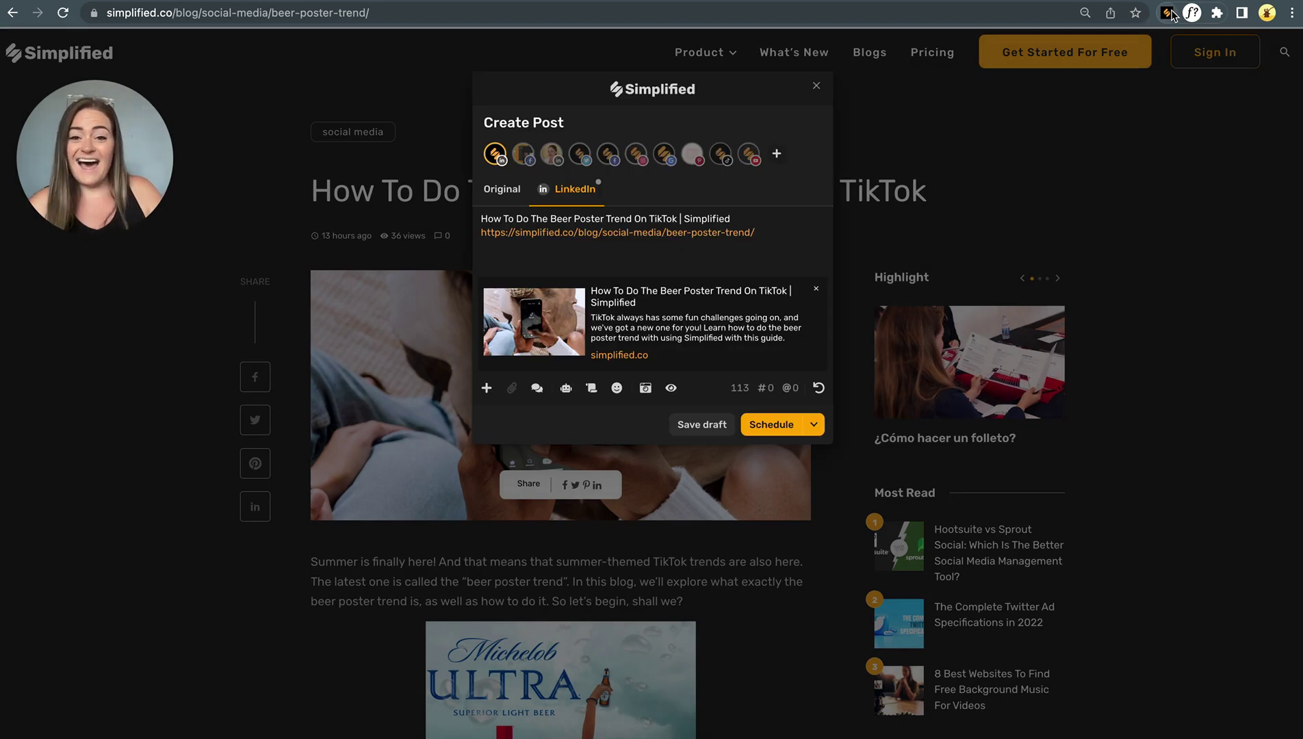